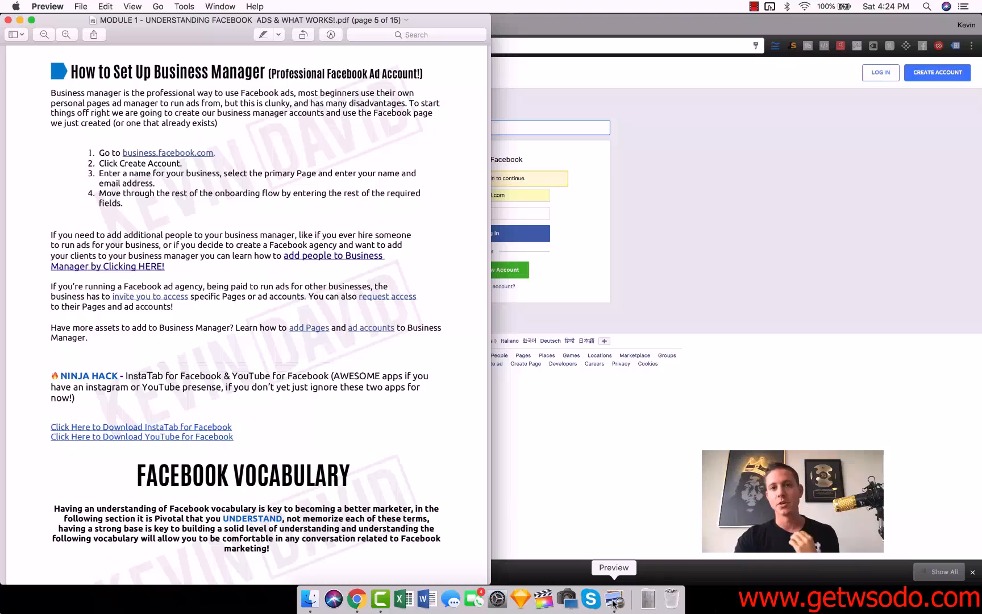
Switch to Chrome, log in to Facebook Business Manager with the filled-in credentials and open the account menu
click(651, 33)
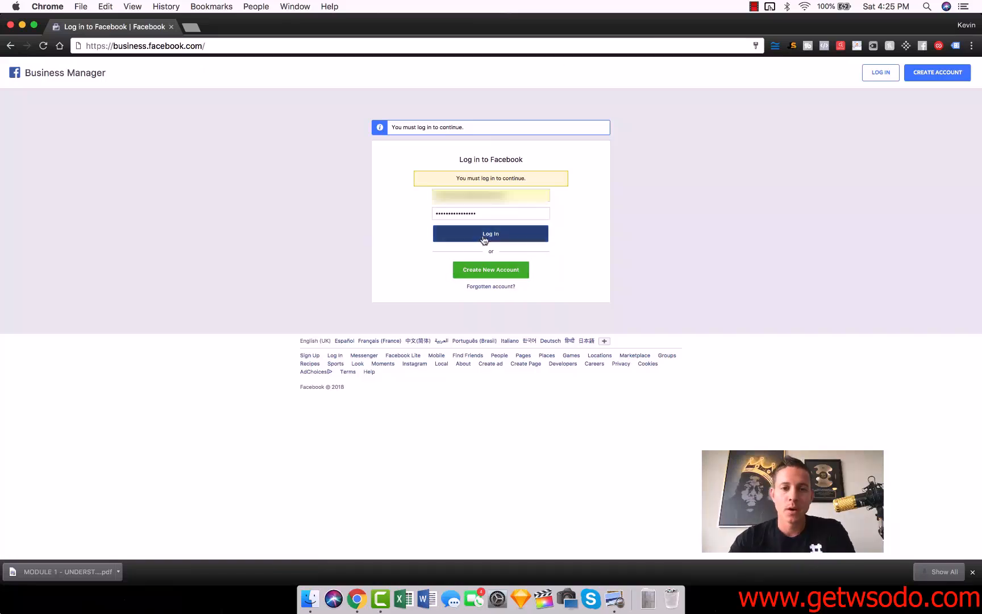
click(461, 235)
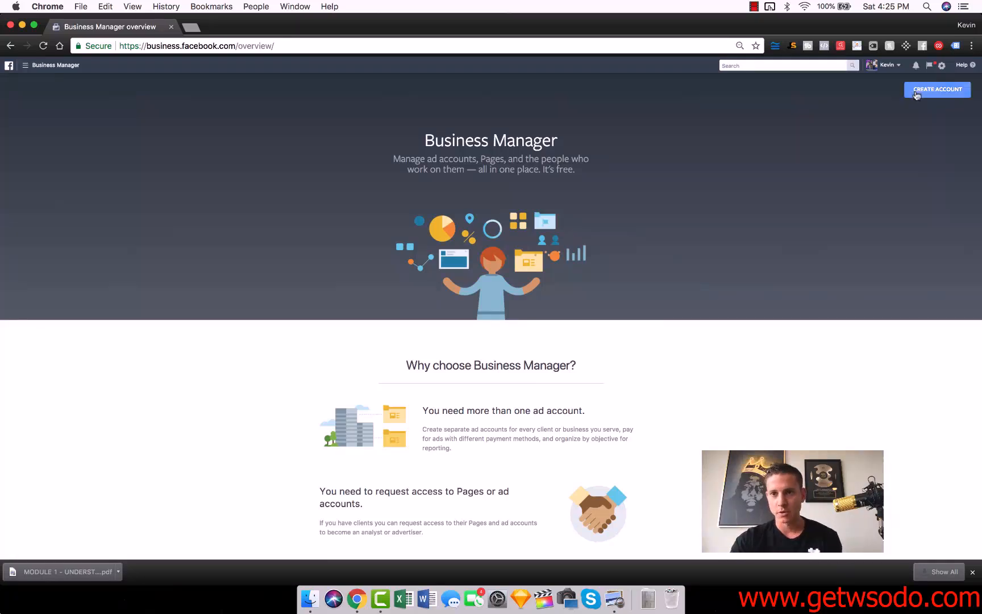
click(894, 67)
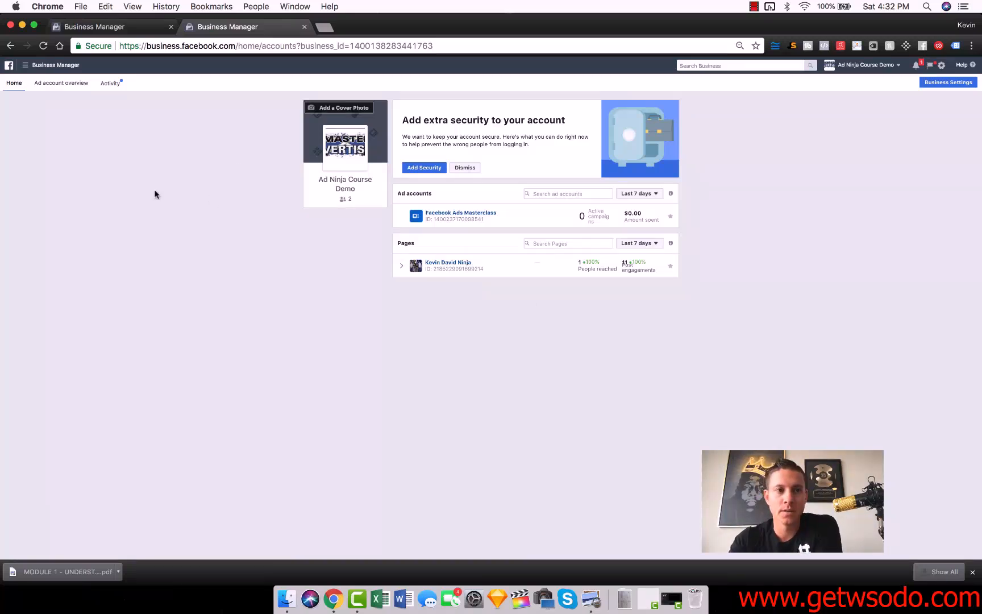
Open the Business Settings of Ad Ninja Course Demo and show the People list under Users
click(938, 83)
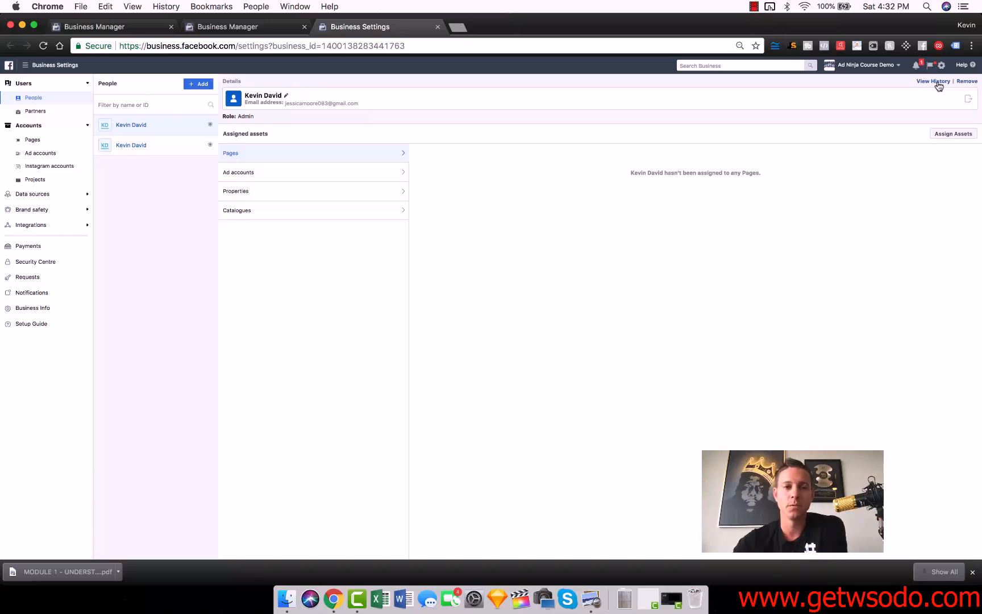
click(26, 86)
click(32, 99)
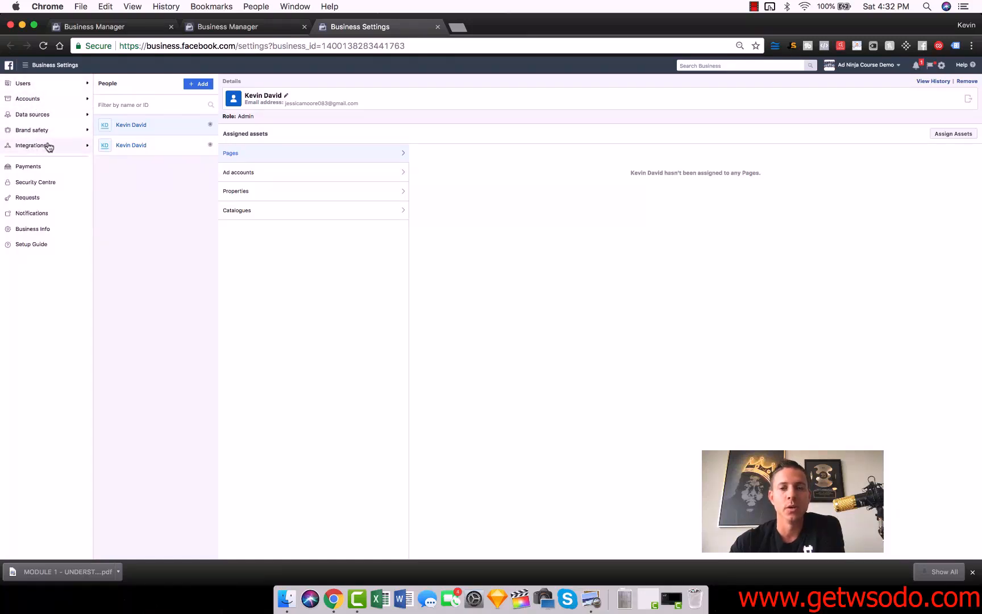
click(34, 85)
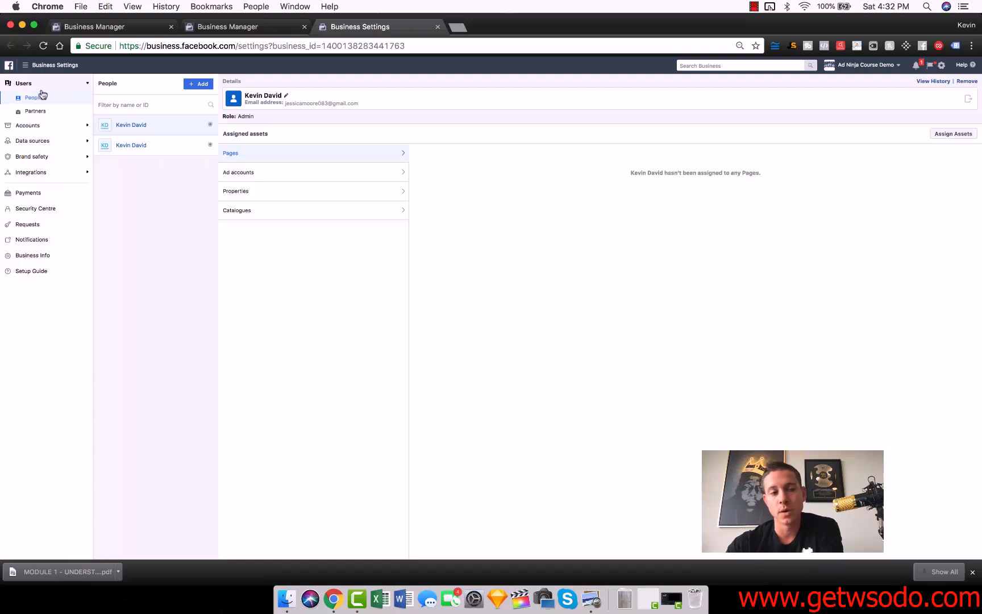
click(34, 98)
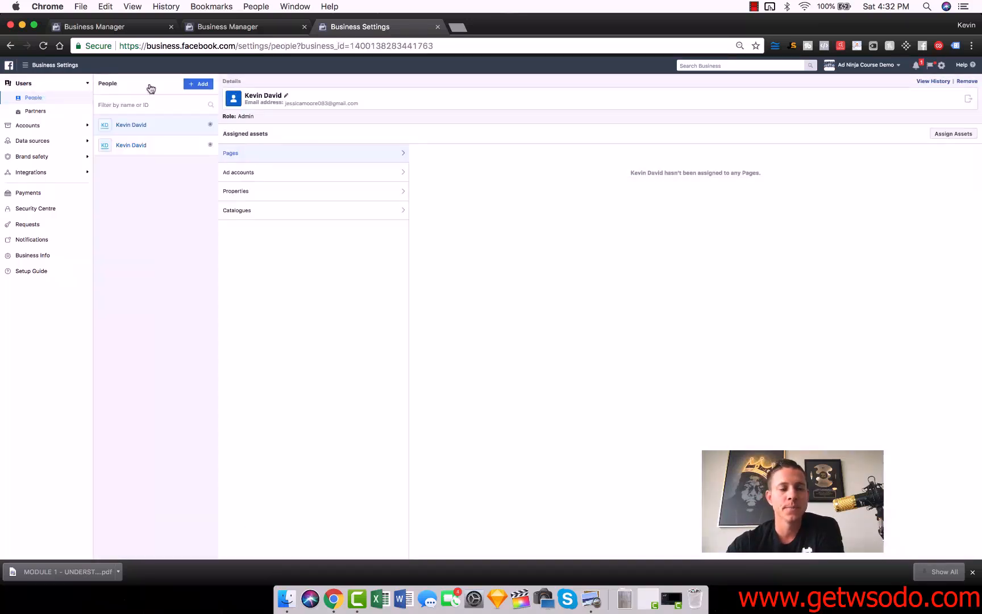
Examine the form for inviting people, including the description of Admin access, and cancel without inviting anyone
click(199, 84)
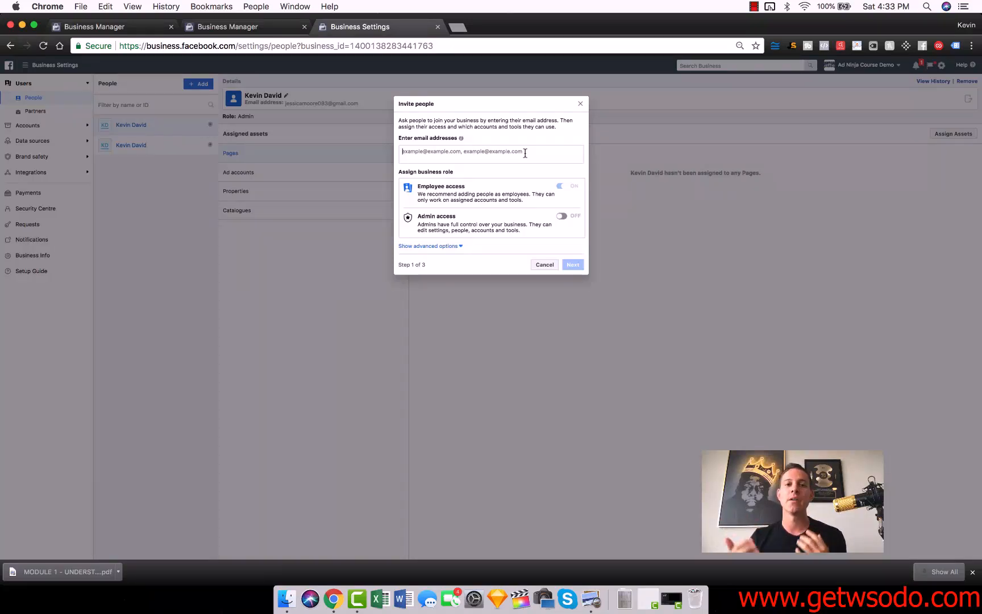
click(543, 265)
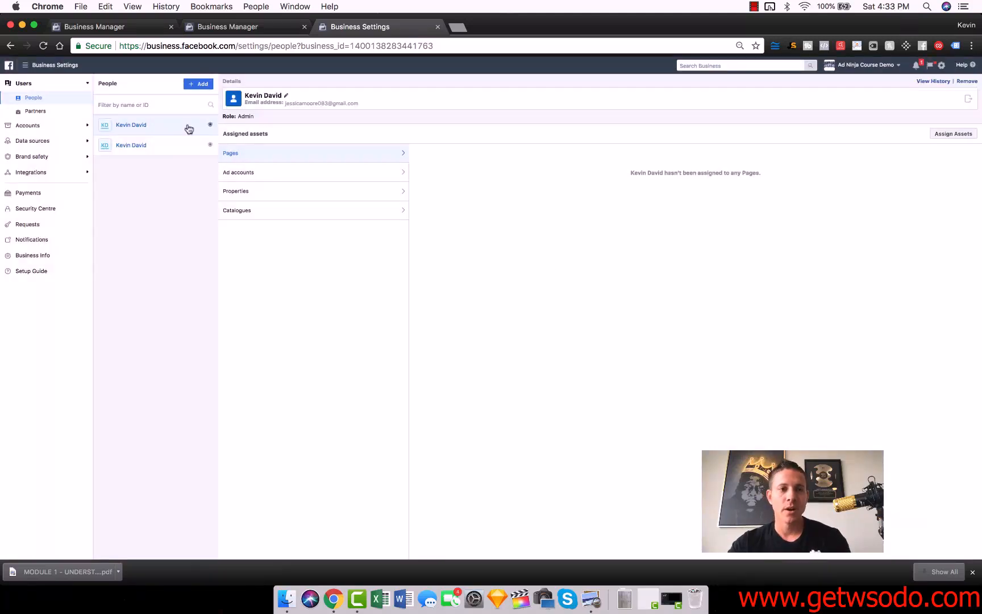
click(201, 87)
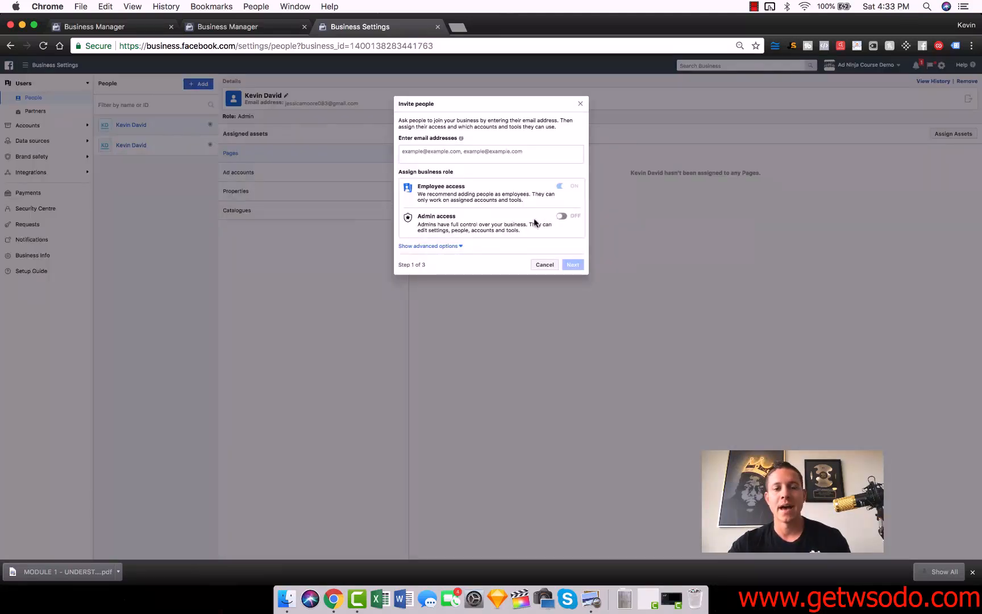
triple_click(436, 226)
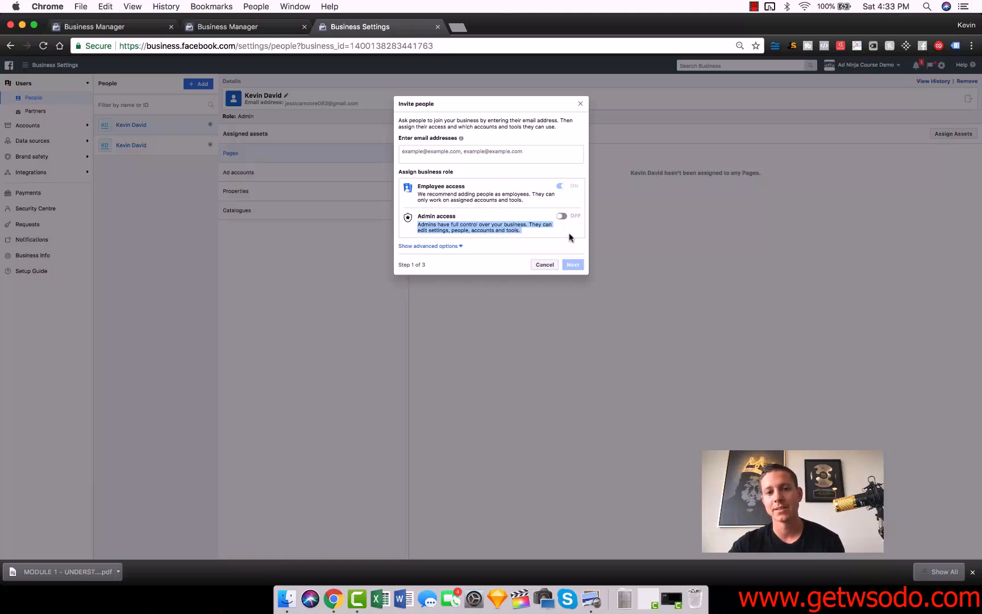
click(544, 265)
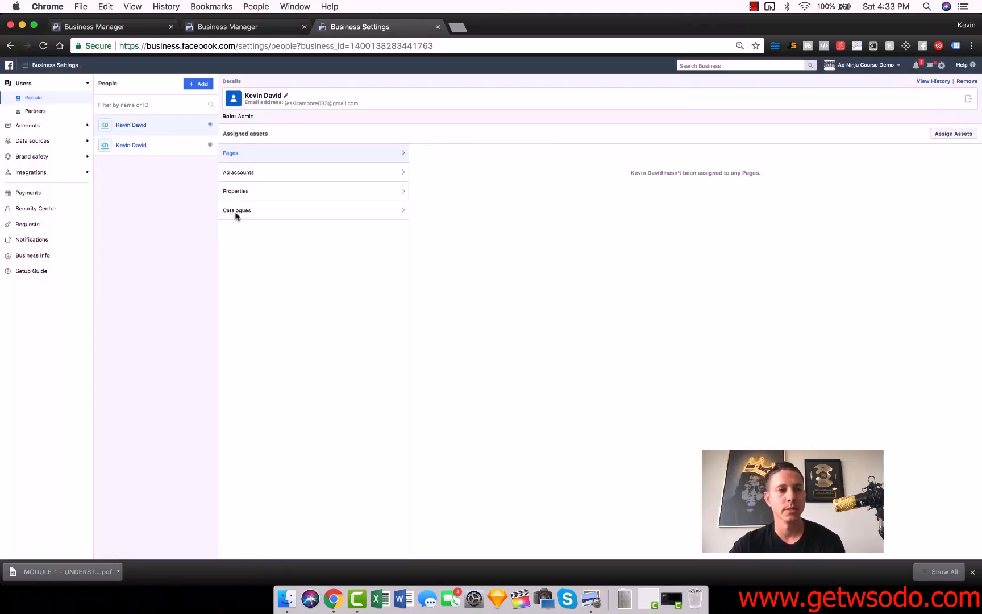
Show the business's Pages under Accounts and bring up the form for adding an existing Facebook Page
click(53, 126)
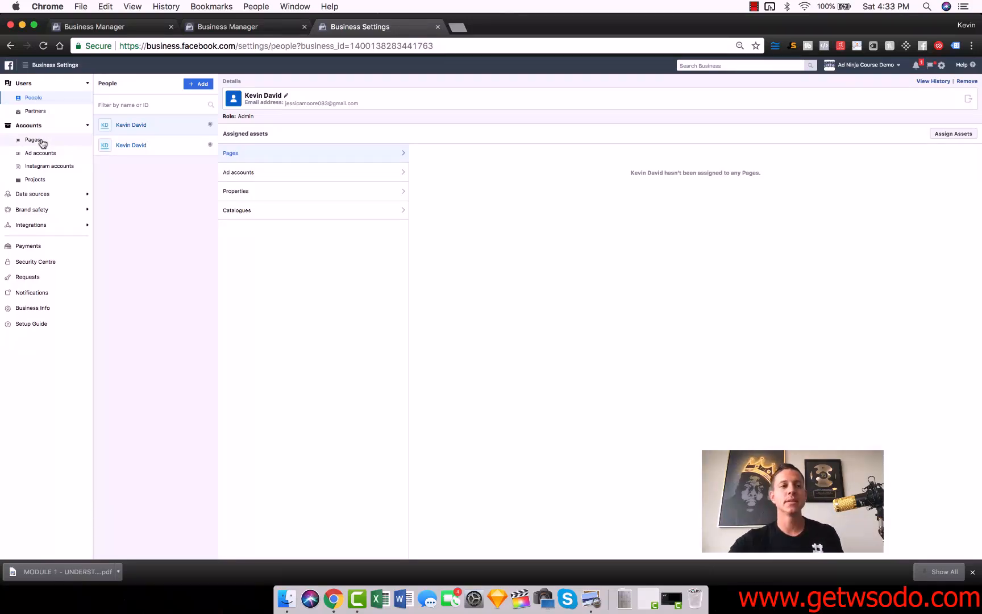
click(42, 141)
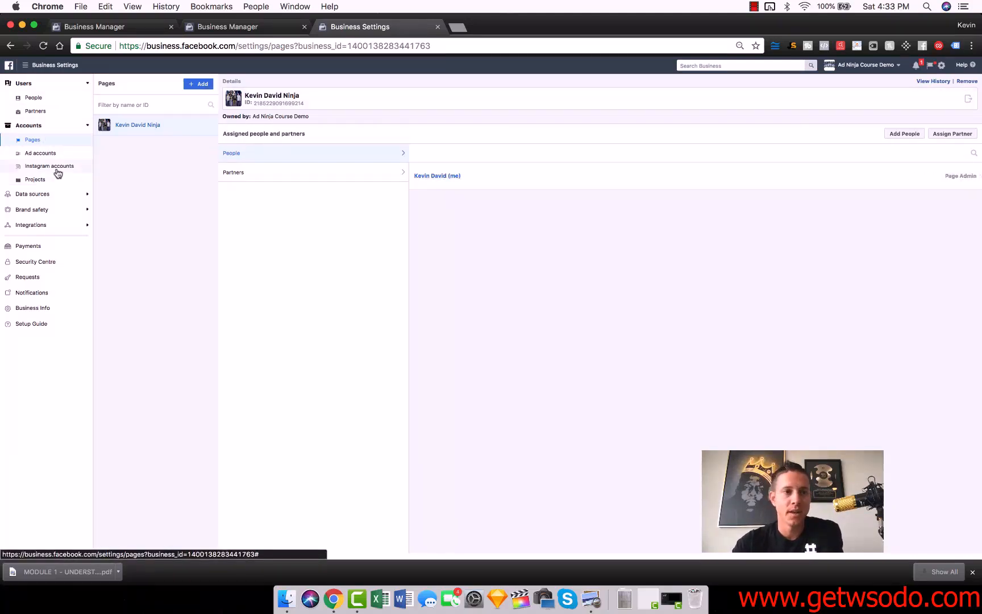
click(198, 84)
click(252, 104)
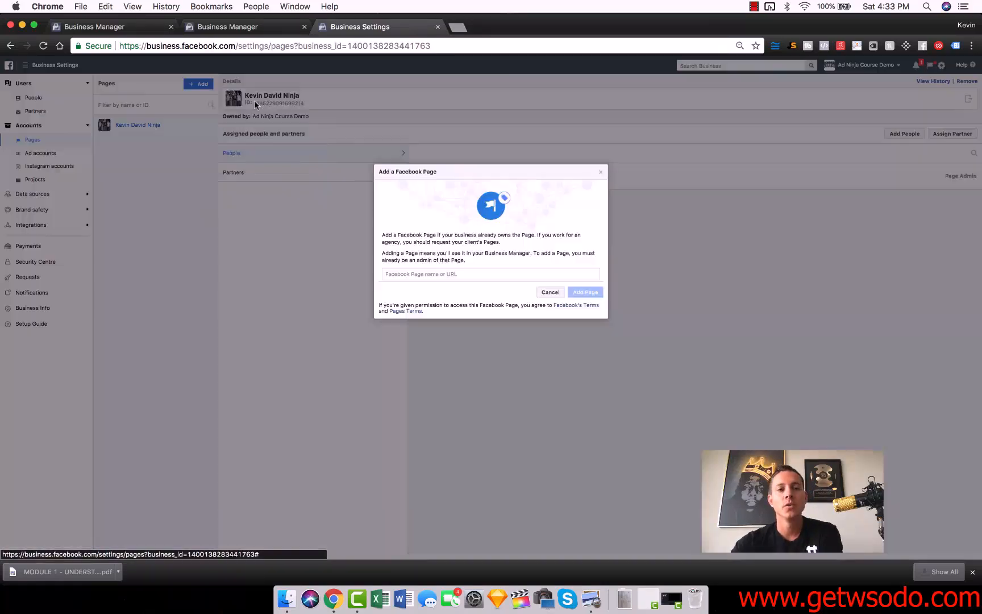
Try looking up an existing Facebook Page by its name and selecting it, and close the form without adding it
click(417, 274)
text(kevin davi)
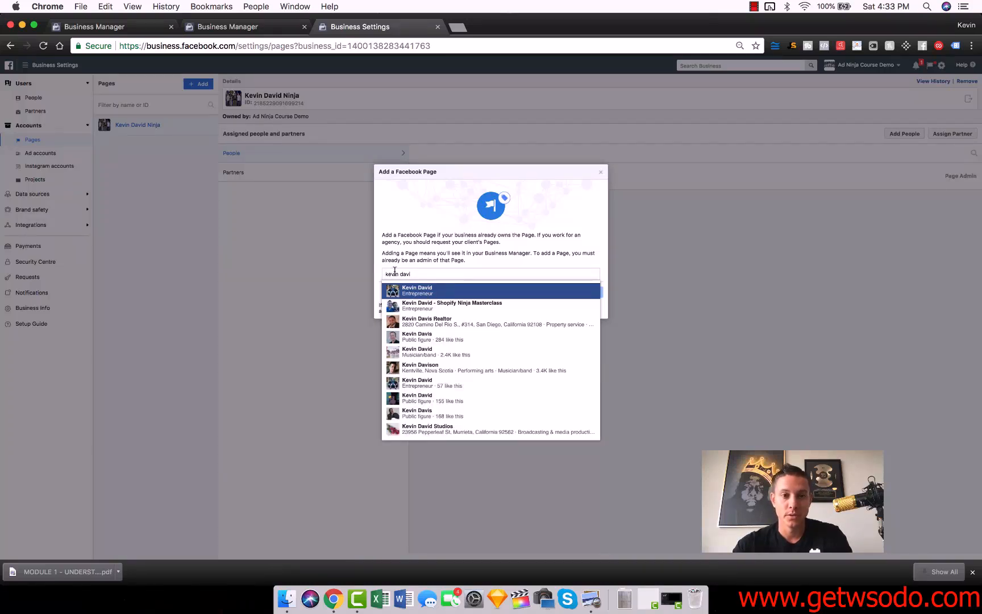
click(321, 284)
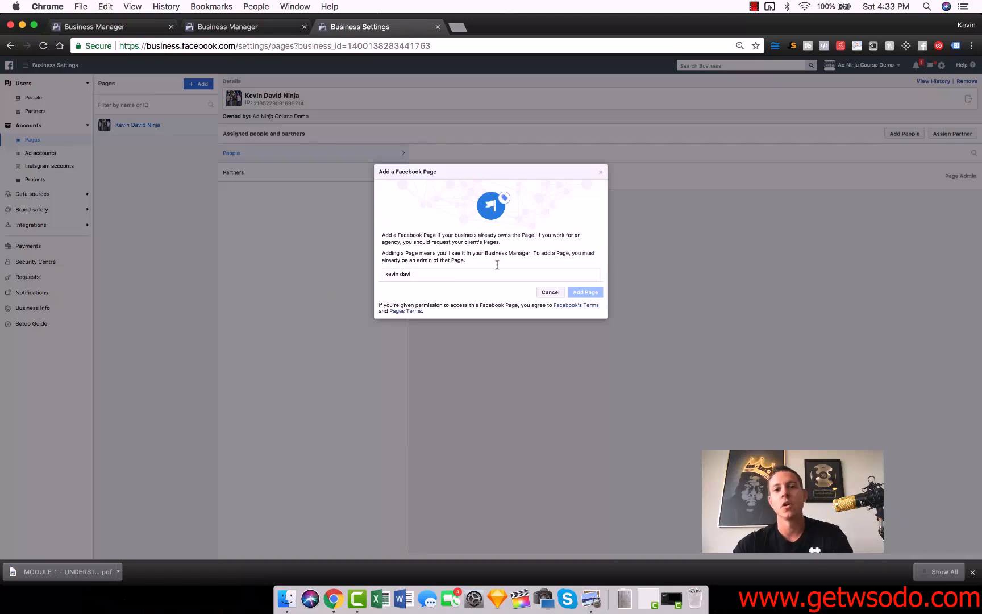
triple_click(441, 274)
key(BackSpace)
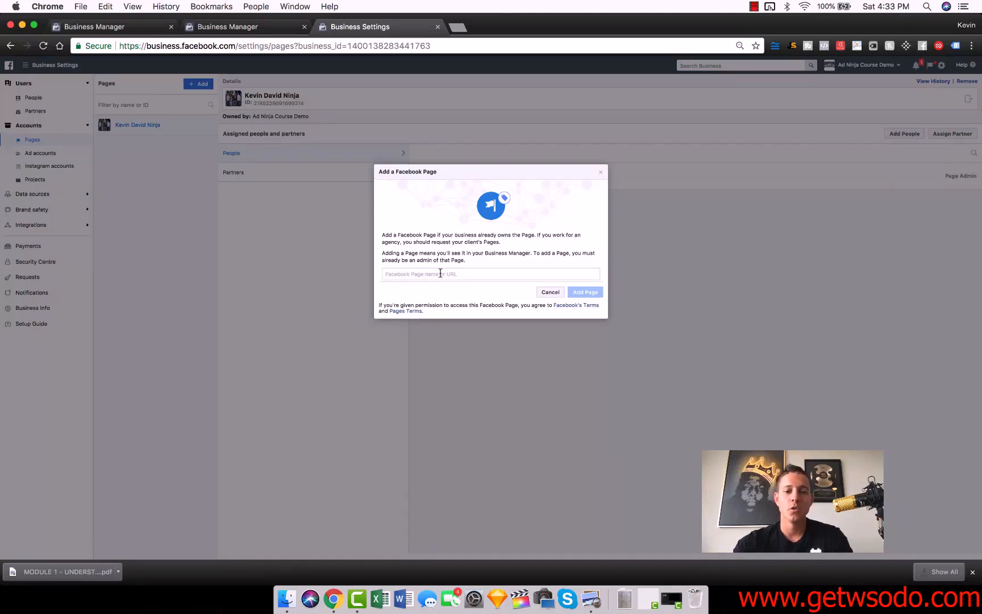
text(kevin)
click(437, 296)
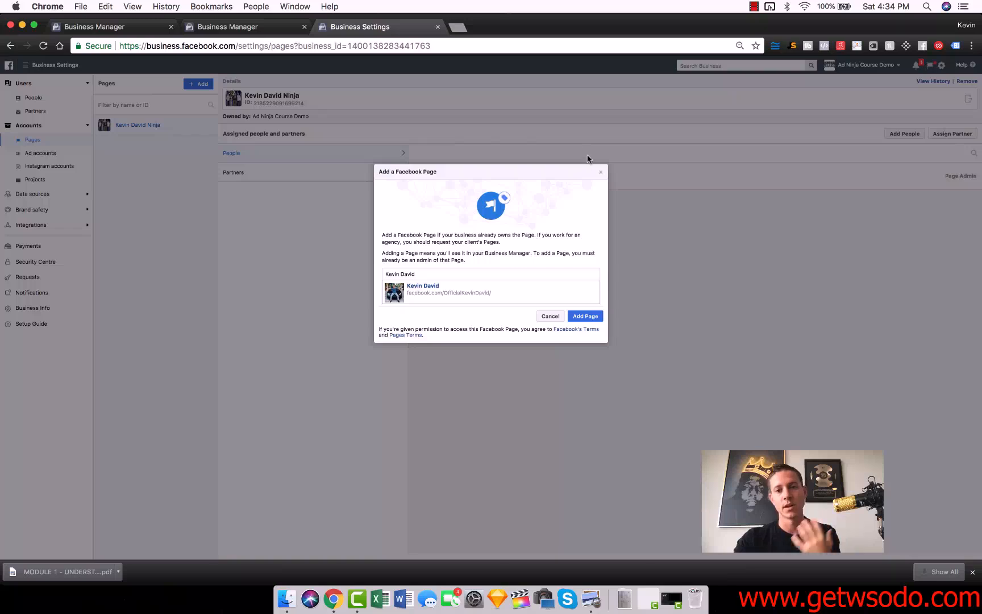
click(601, 172)
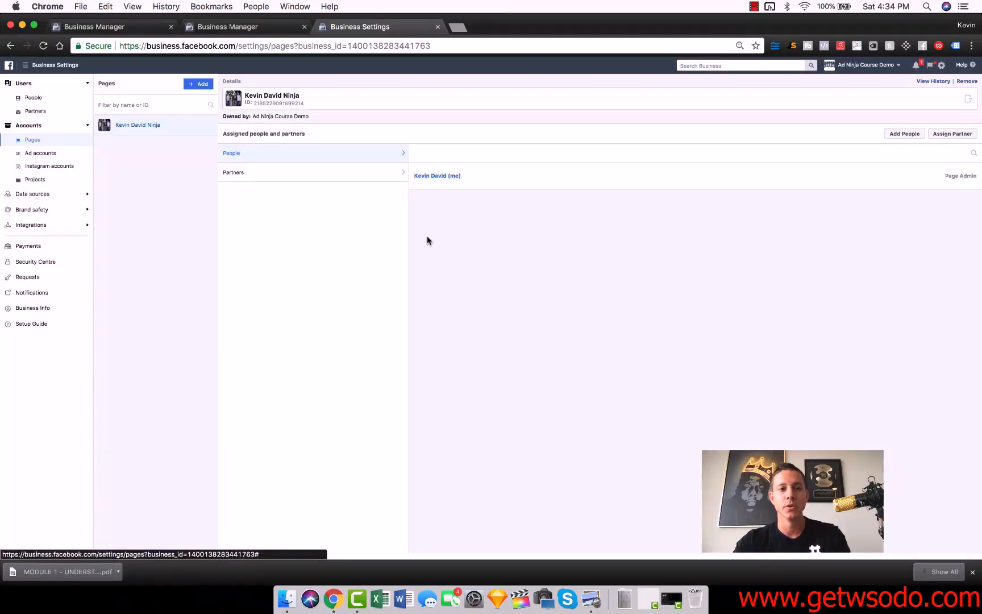
Open the Ad accounts settings and examine the options for adding, requesting access to or creating an ad account
click(53, 153)
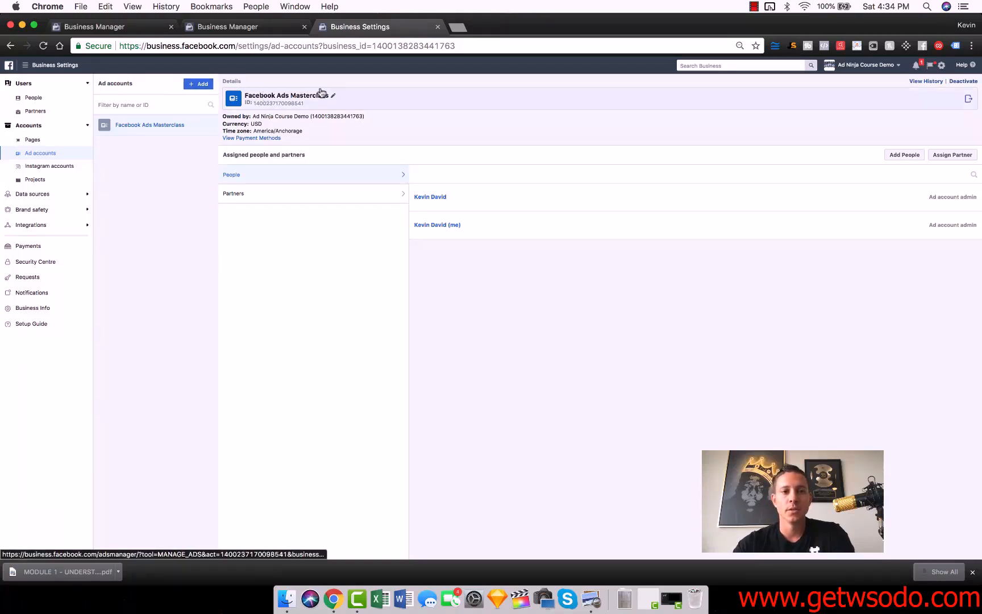
click(202, 85)
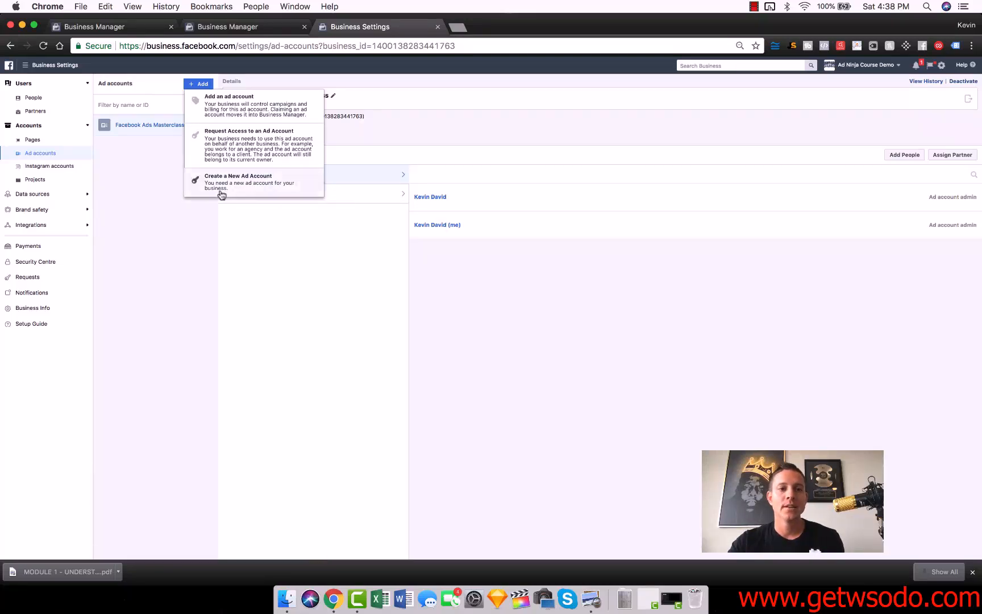
click(176, 233)
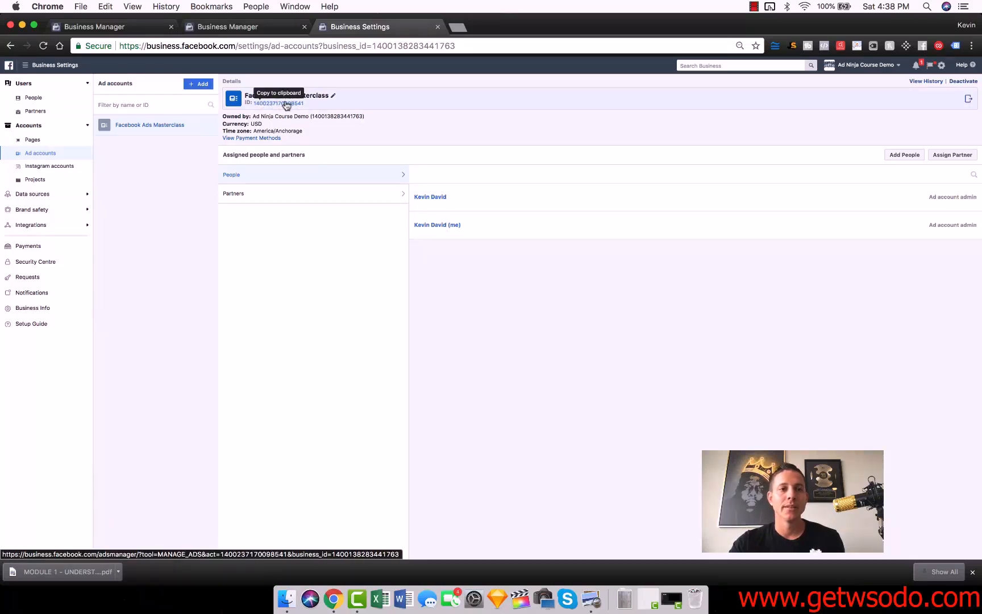
click(195, 86)
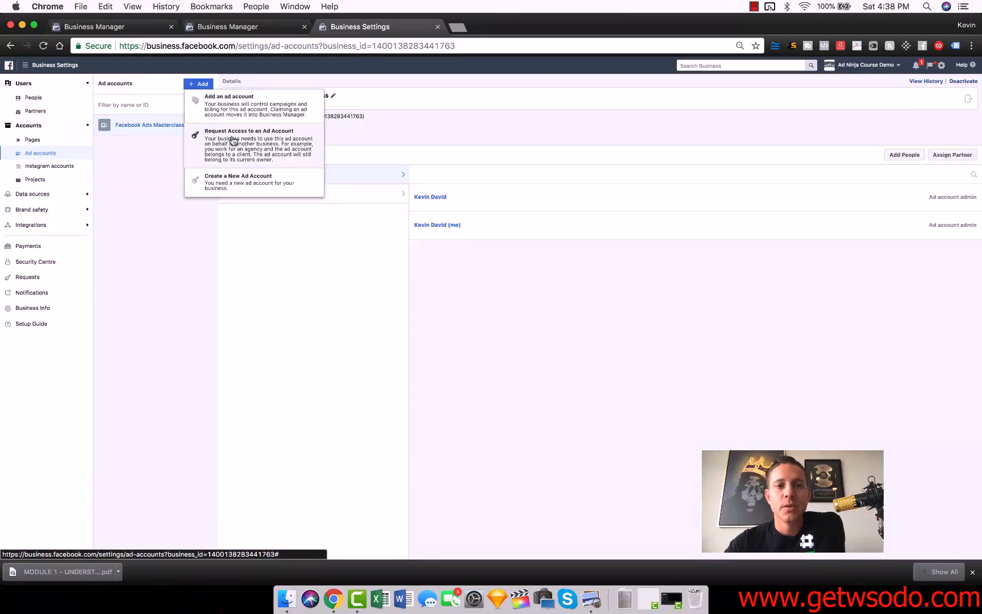
click(437, 81)
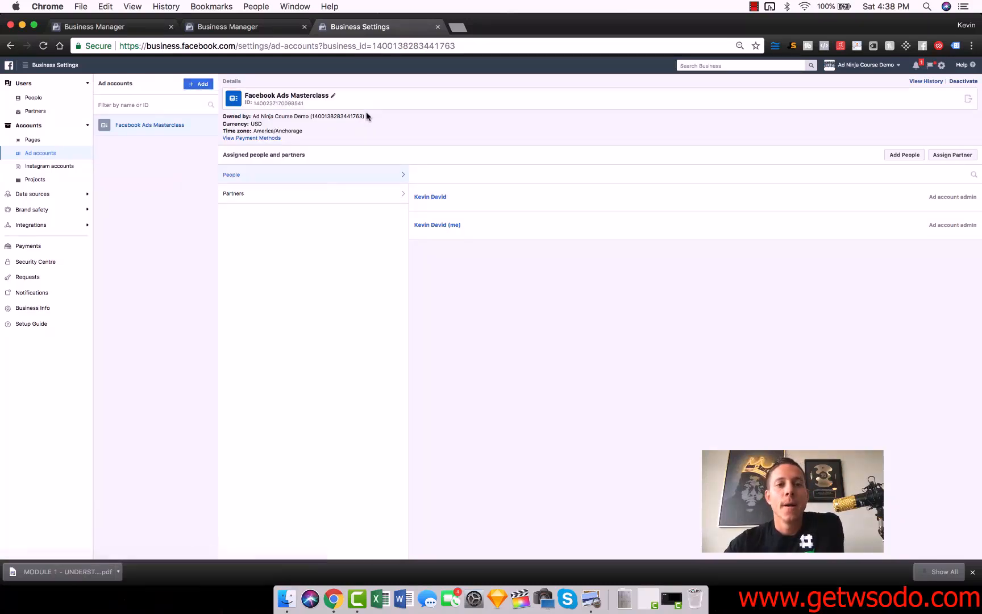
Examine the form for adding an ad account by ID, cancel it, and highlight the owning business's ID
click(198, 84)
click(227, 98)
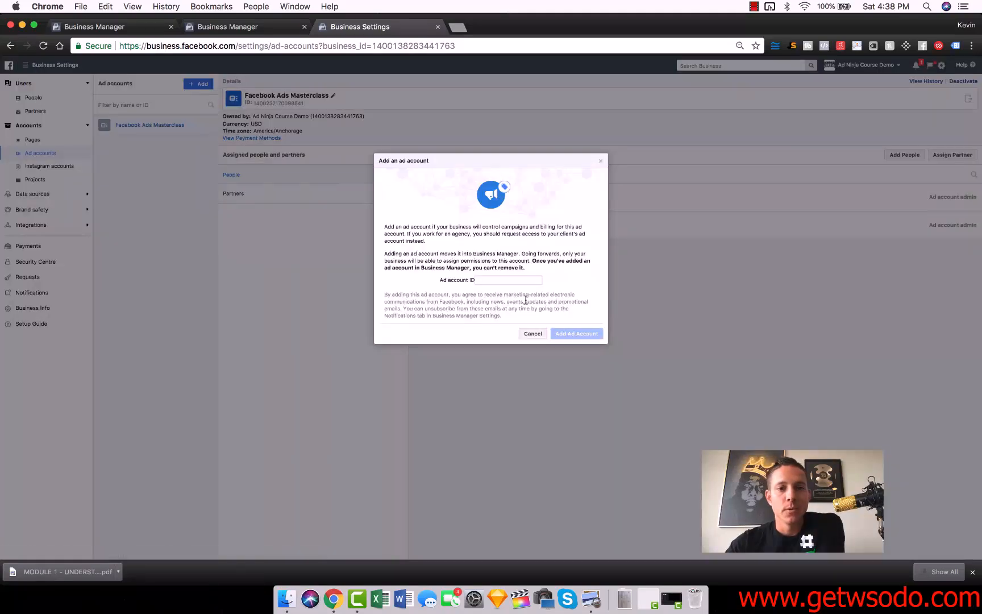
click(527, 335)
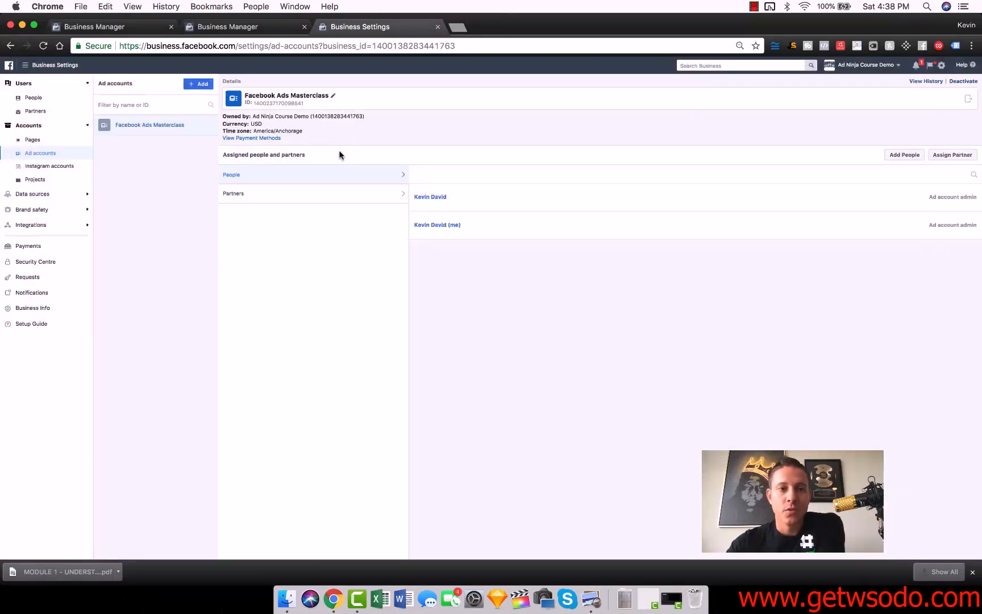
double_click(324, 116)
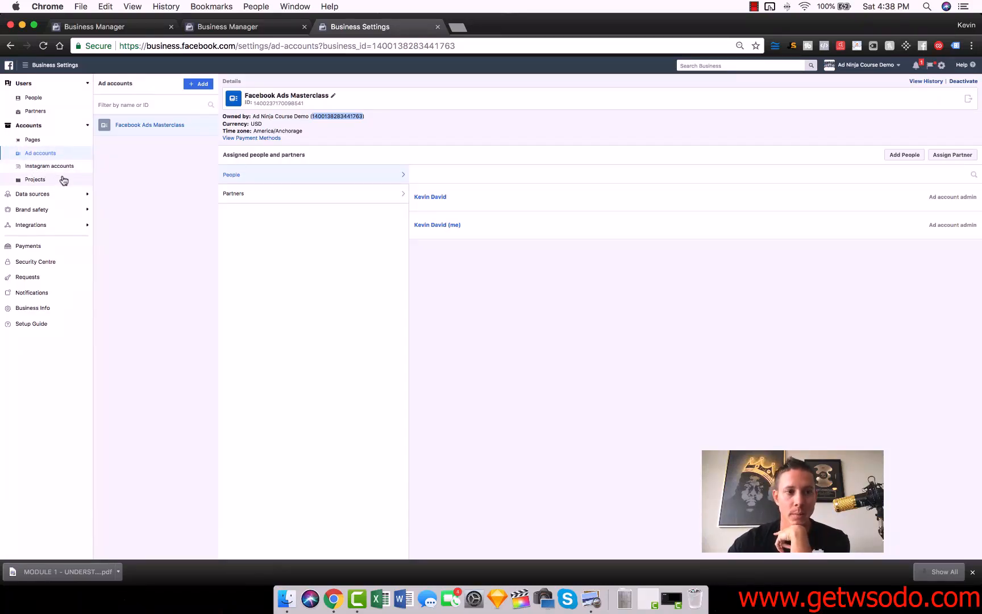
Expand Data sources and look through the Catalogues and Offline event sets settings
click(53, 195)
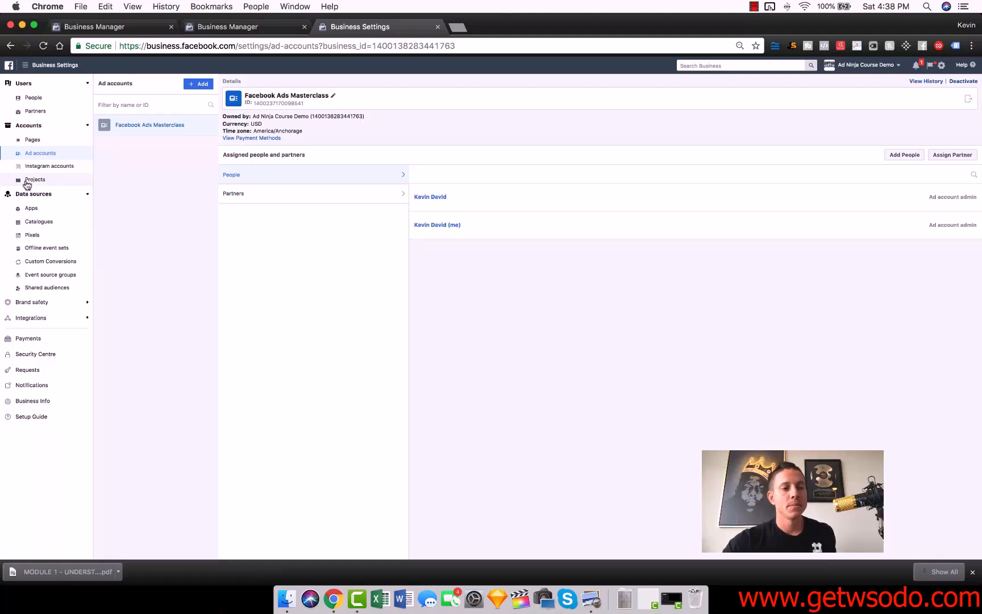
click(61, 227)
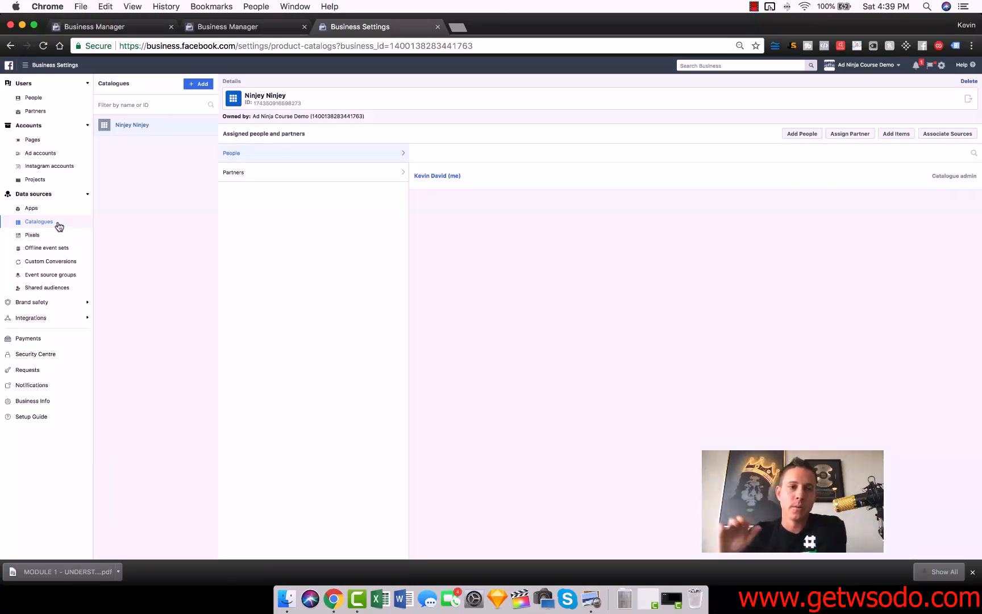
click(50, 251)
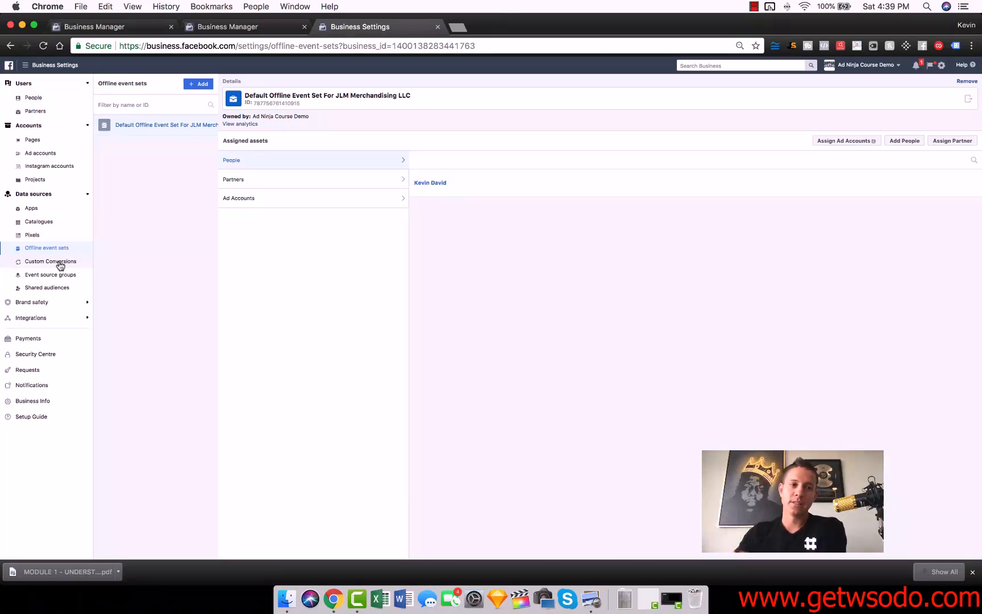
Show the business's Pixels and examine the form for creating a Facebook pixel, cancelling without creating one
click(43, 237)
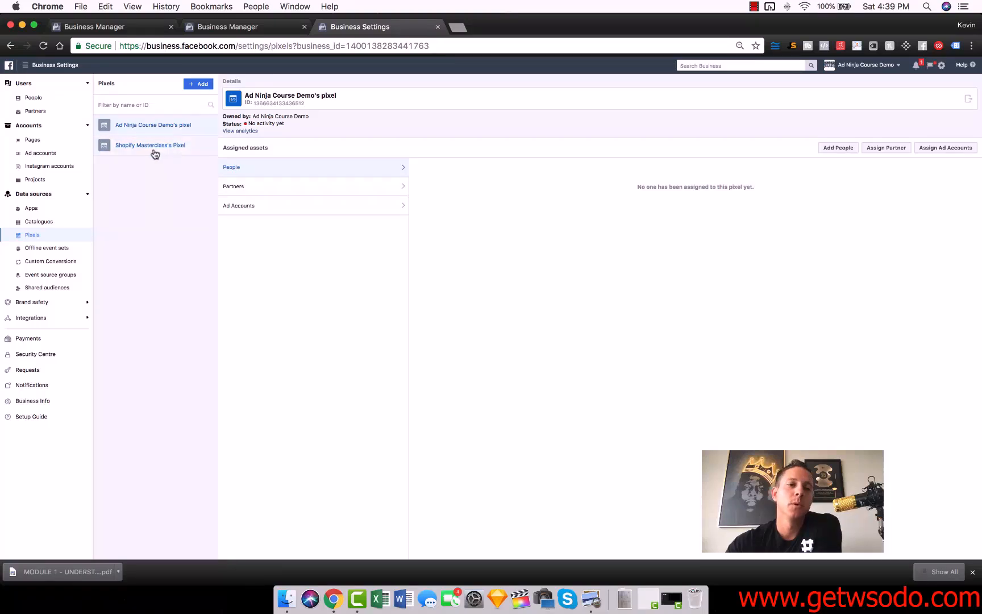
click(201, 84)
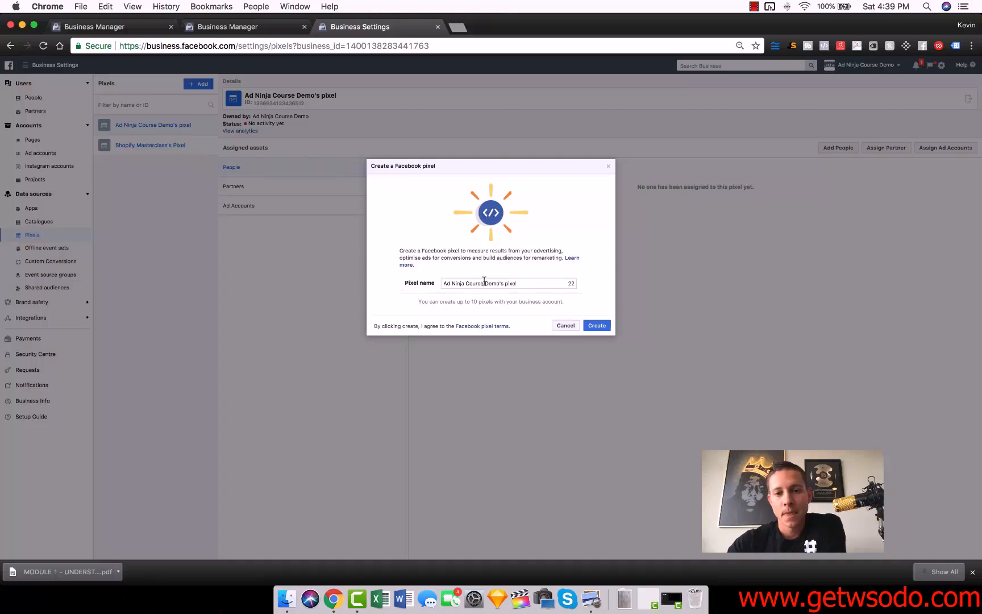
click(574, 327)
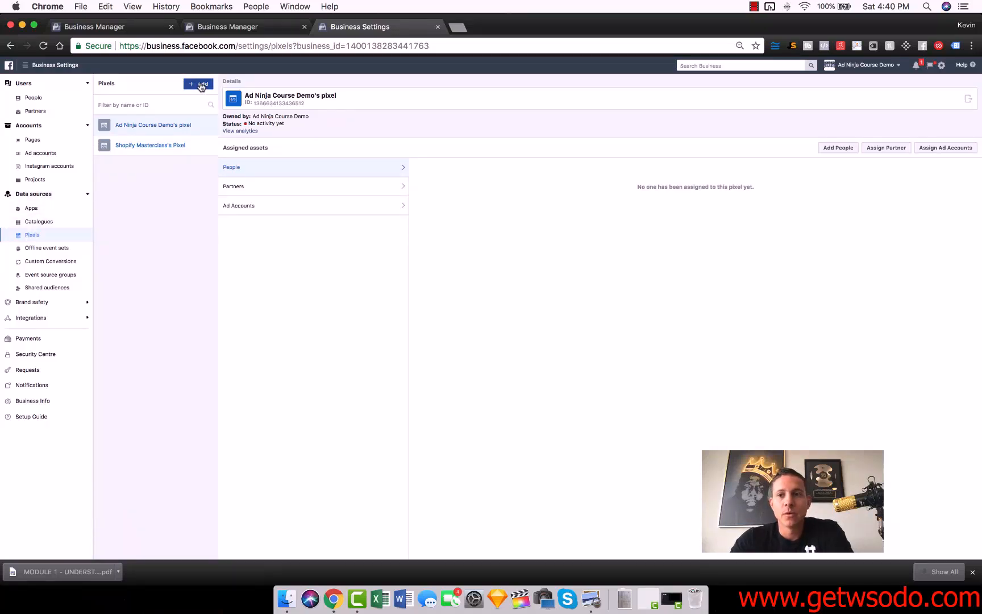
Open Ad Ninja Course Demo's pixel in Events Manager and follow its Share option to the pixel's sharing settings
click(965, 98)
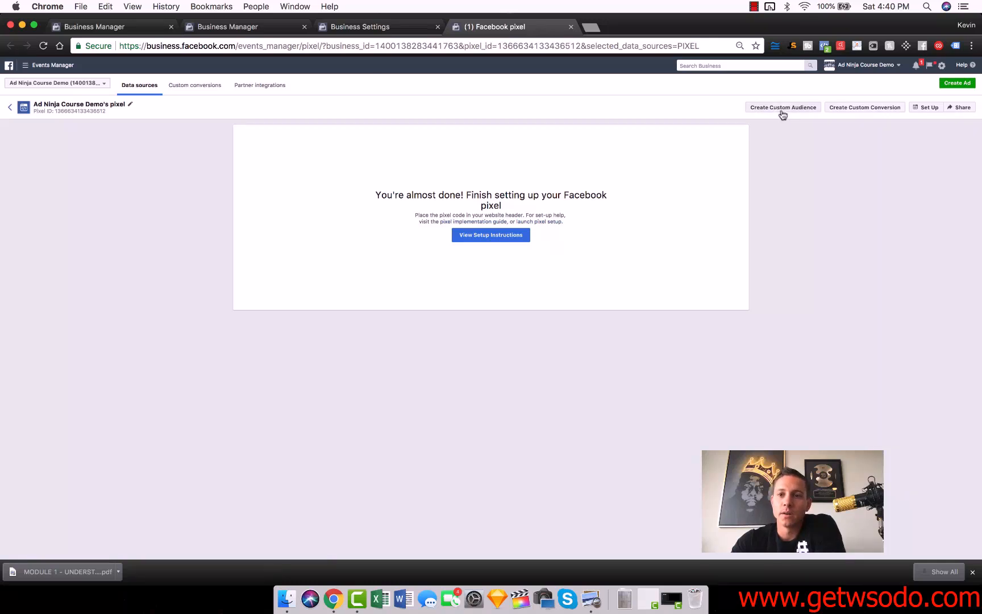
click(962, 108)
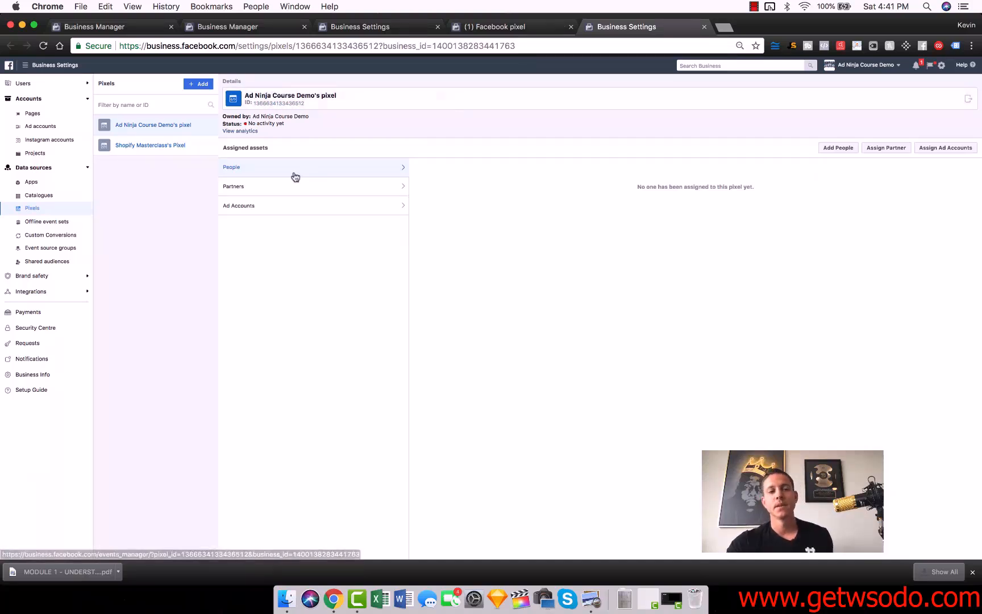
Go to Ads Manager for the Facebook Ads Masterclass ad account from the frequently used tools
click(25, 65)
click(22, 106)
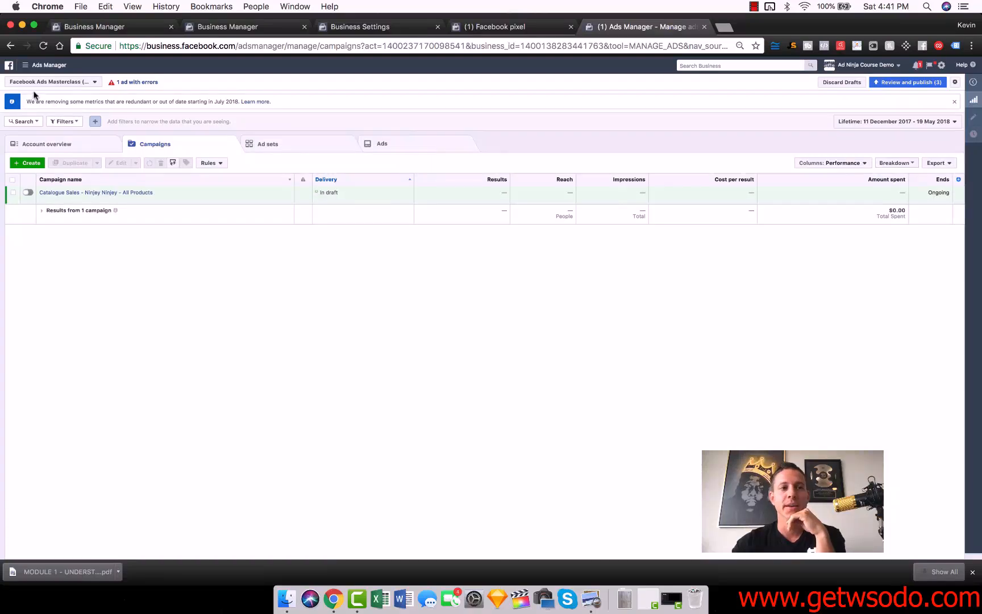
click(47, 66)
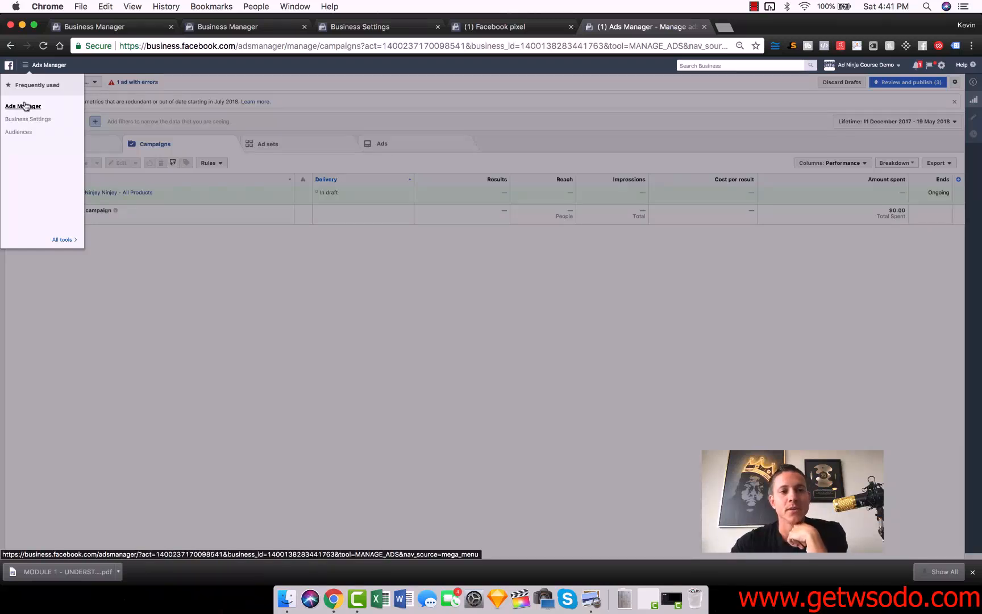
click(24, 105)
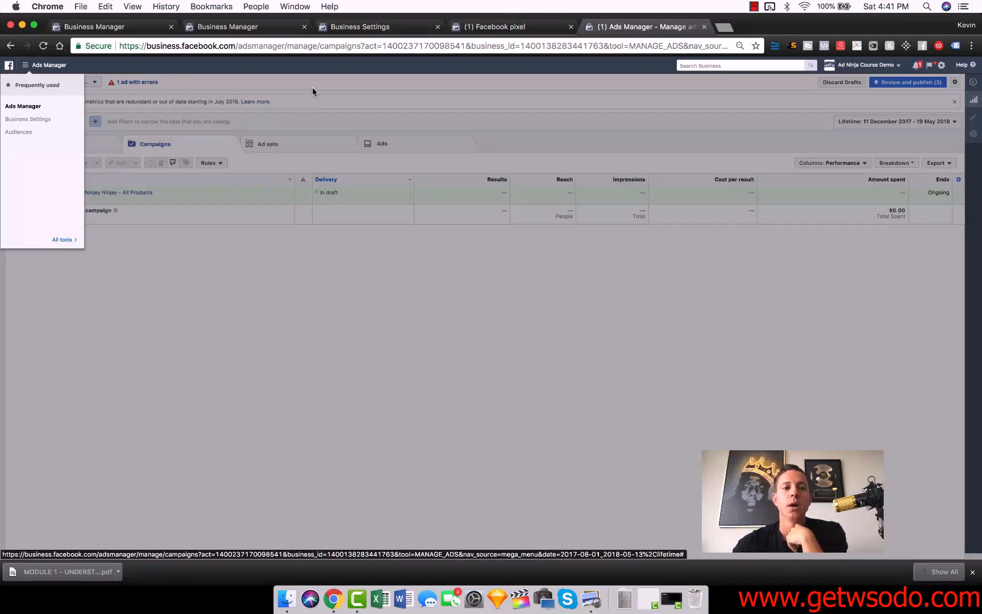